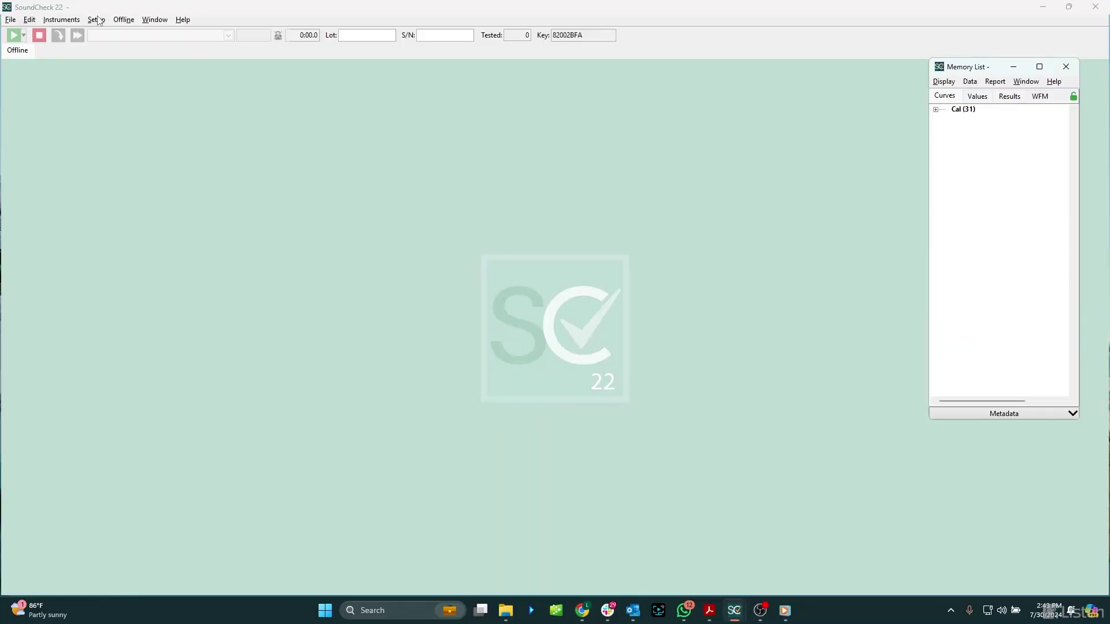
In Setup > Hardware, add a new output channel named HDMI 1
left_click(97, 19)
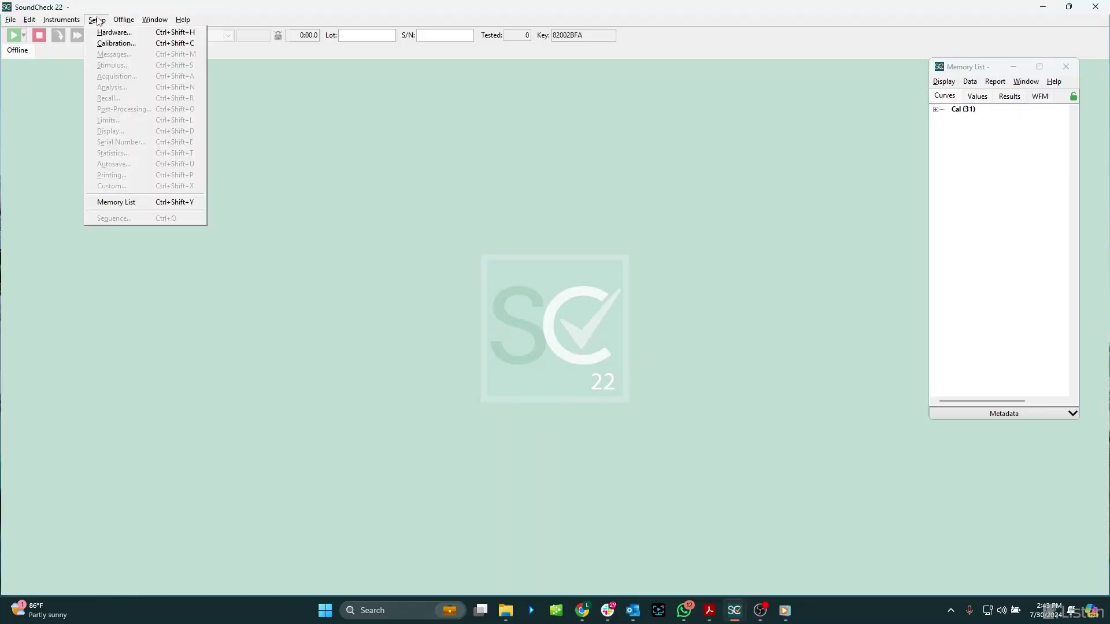
left_click(104, 33)
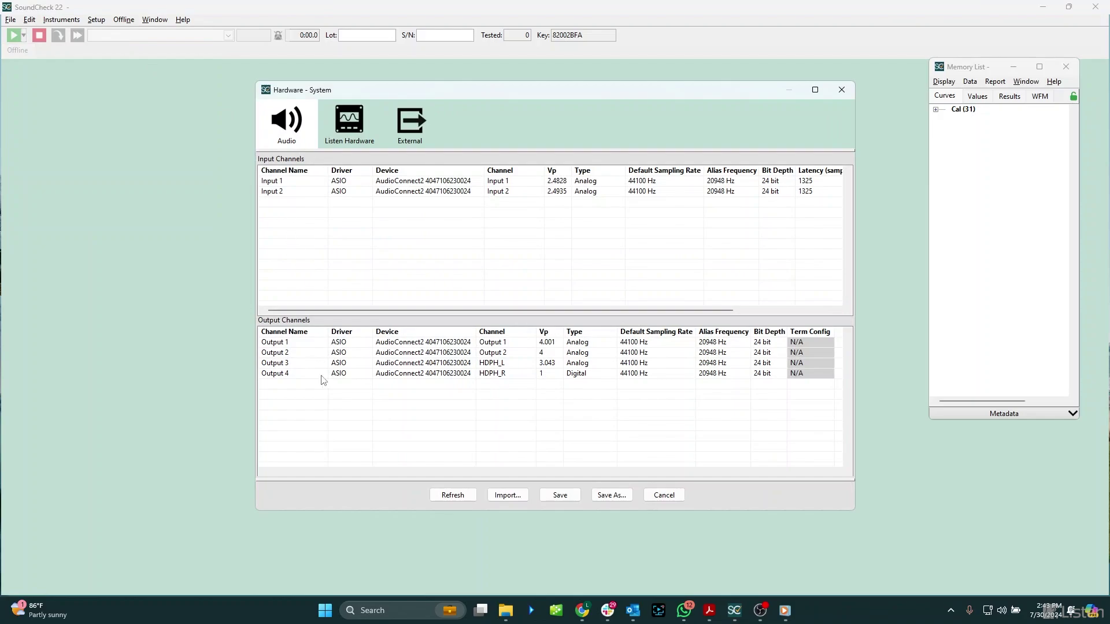
right_click(348, 409)
left_click(357, 411)
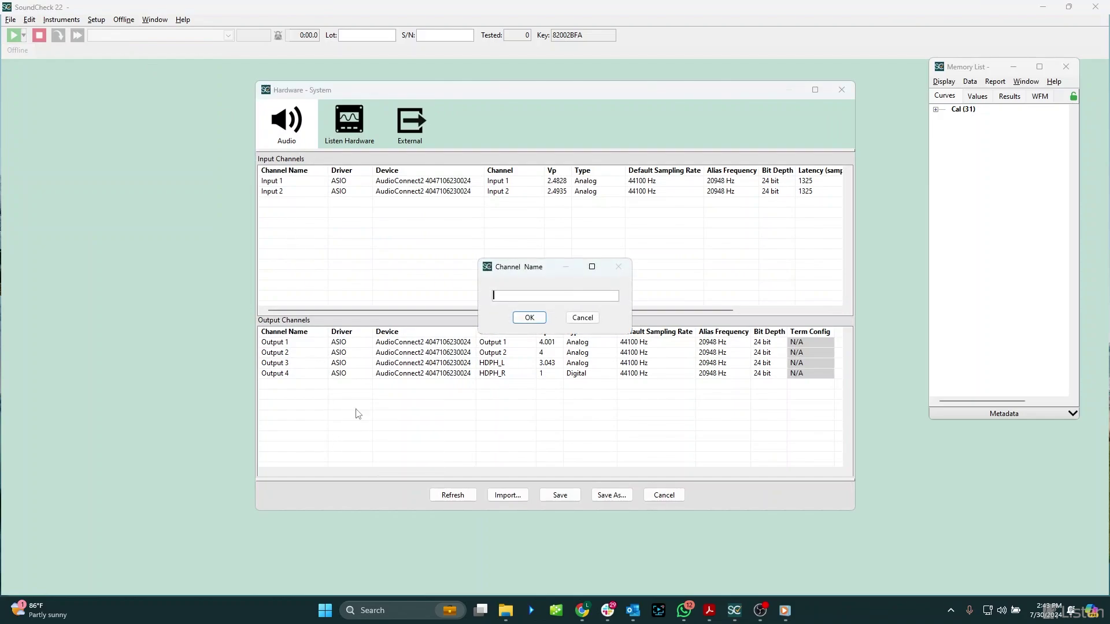
type("HDMI 1")
key("Return")
left_click(349, 384)
Set HDMI 1 to WASAPI driver, MXX-M-3-H device, Digital type, 44100 Hz
left_click(365, 385)
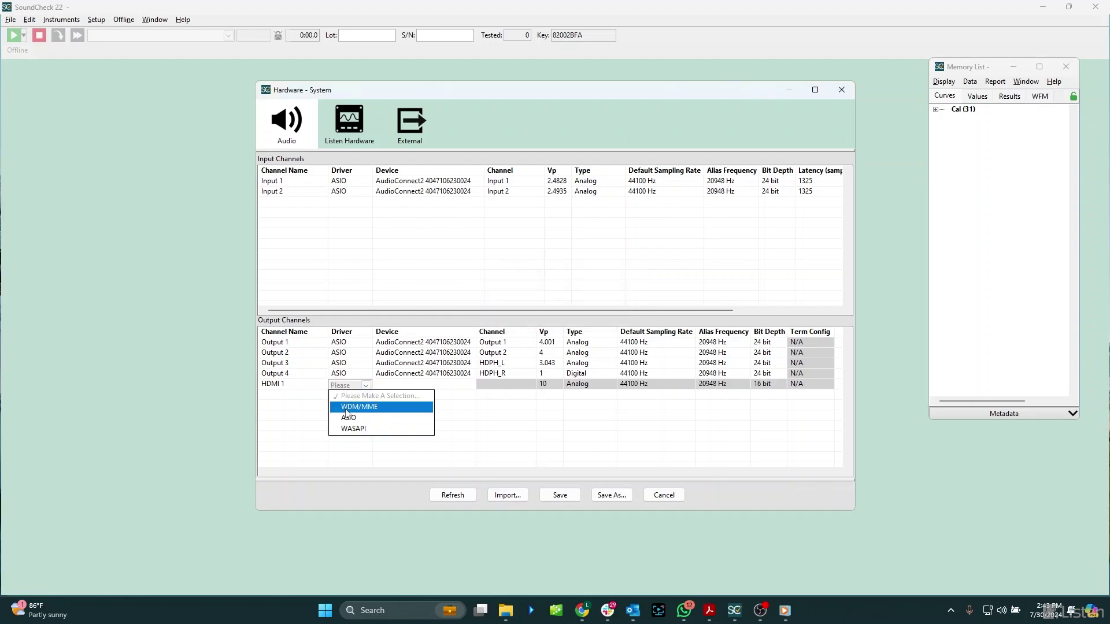
left_click(353, 428)
left_click(407, 385)
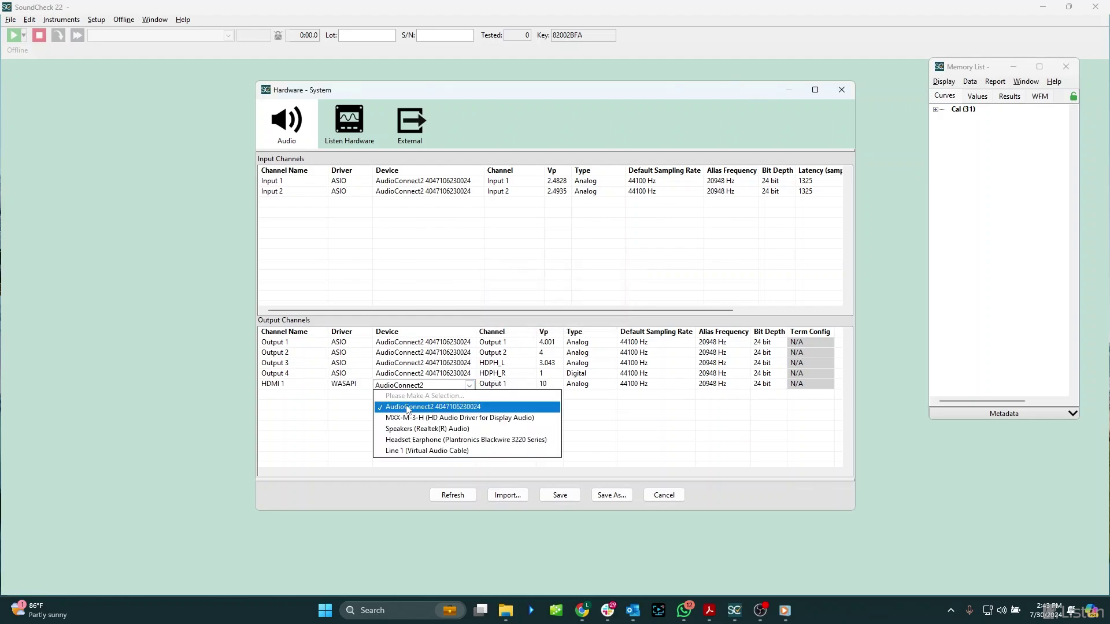
left_click(411, 417)
left_click(578, 384)
left_click(586, 386)
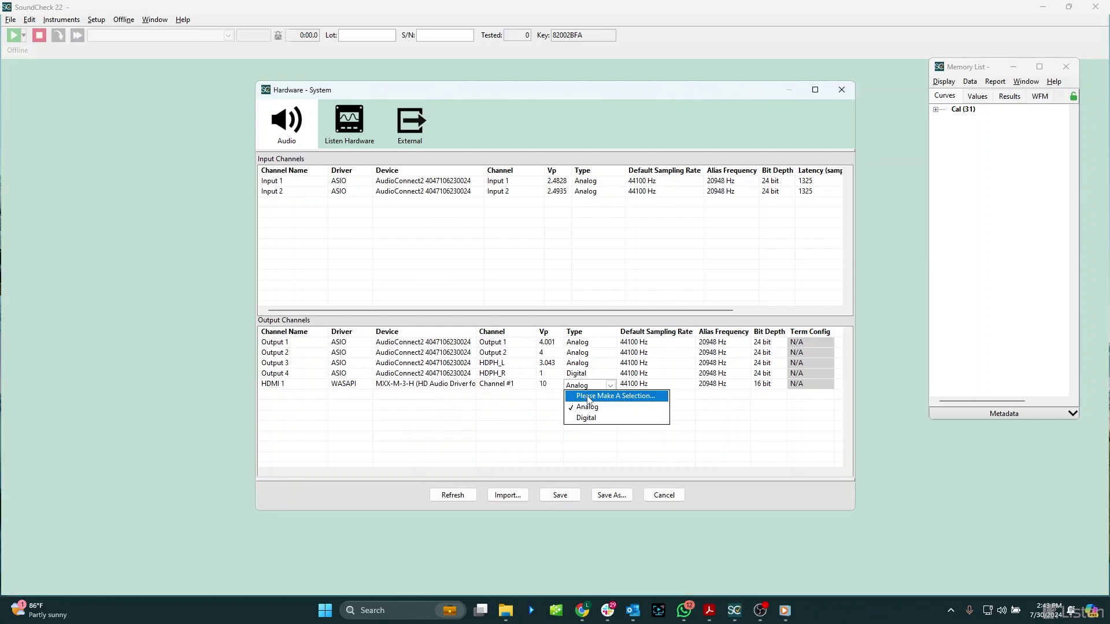
left_click(590, 417)
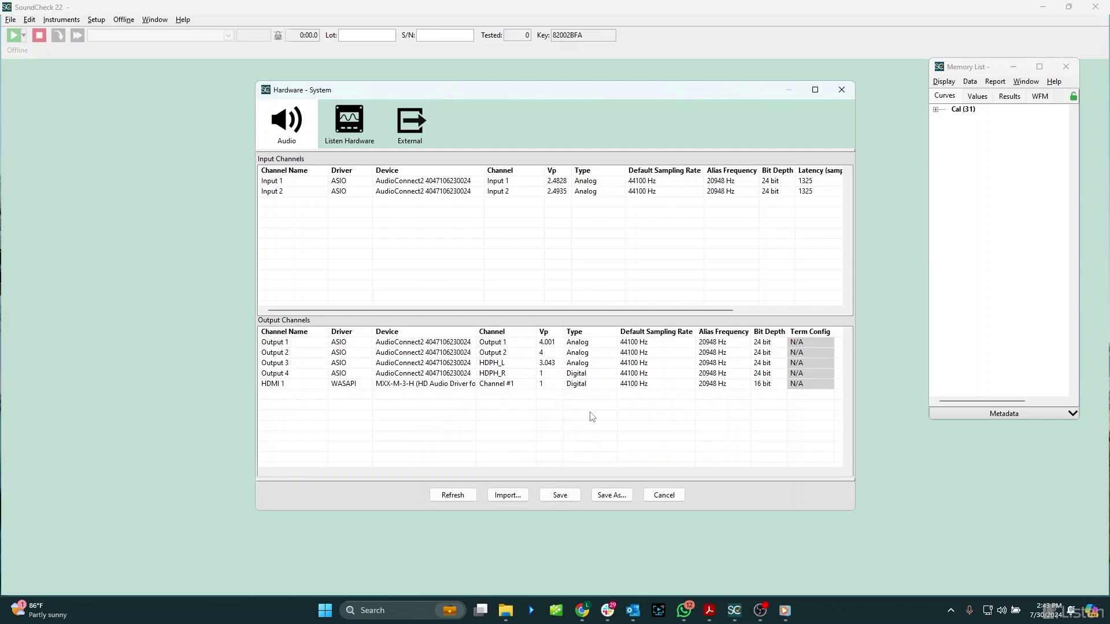
left_click(628, 385)
left_click(630, 386)
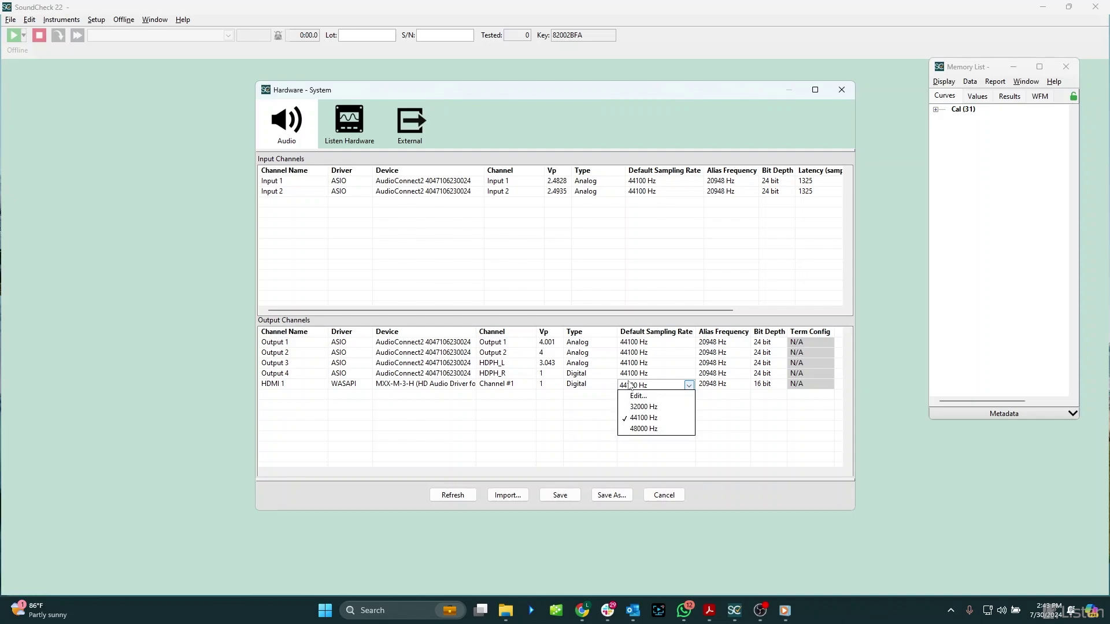
left_click(635, 419)
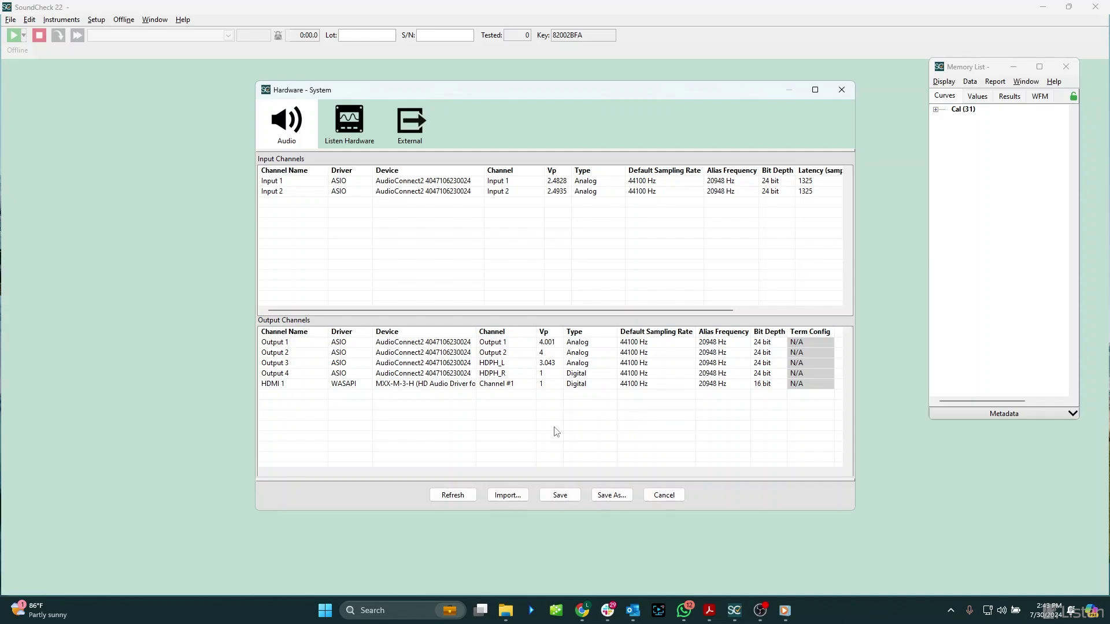
Add a second output channel named HDMI 2
right_click(557, 432)
left_click(589, 437)
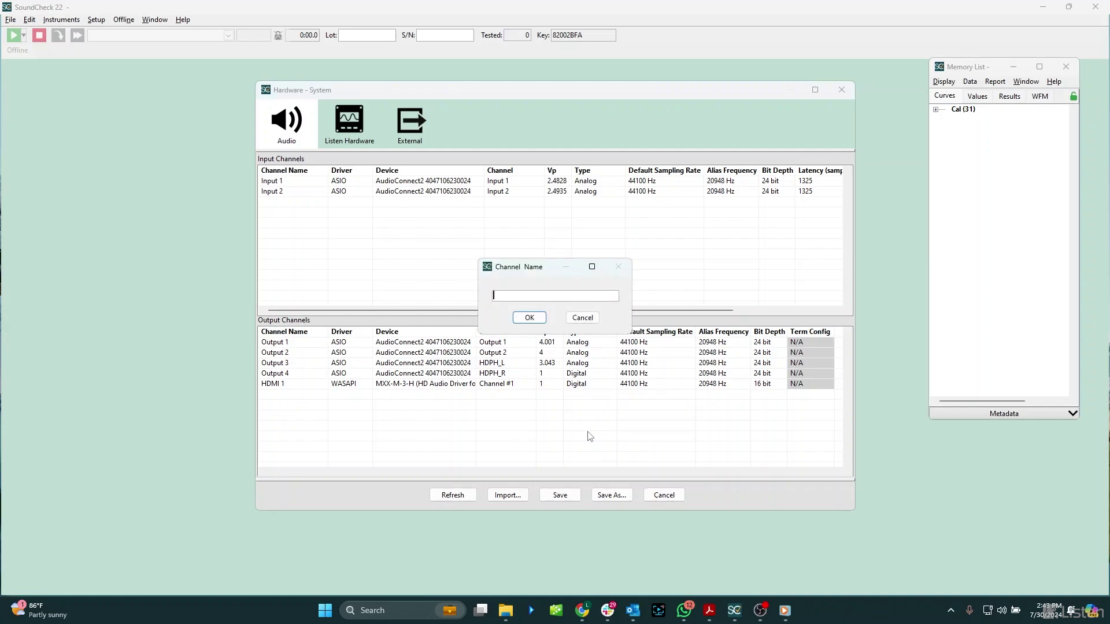
type("HDMI 2")
left_click(529, 318)
Set HDMI 2 to WASAPI, MXX-M-3-H, Channel #2, Digital, and save the hardware setup
left_click(347, 394)
left_click(346, 443)
left_click(422, 395)
left_click(414, 428)
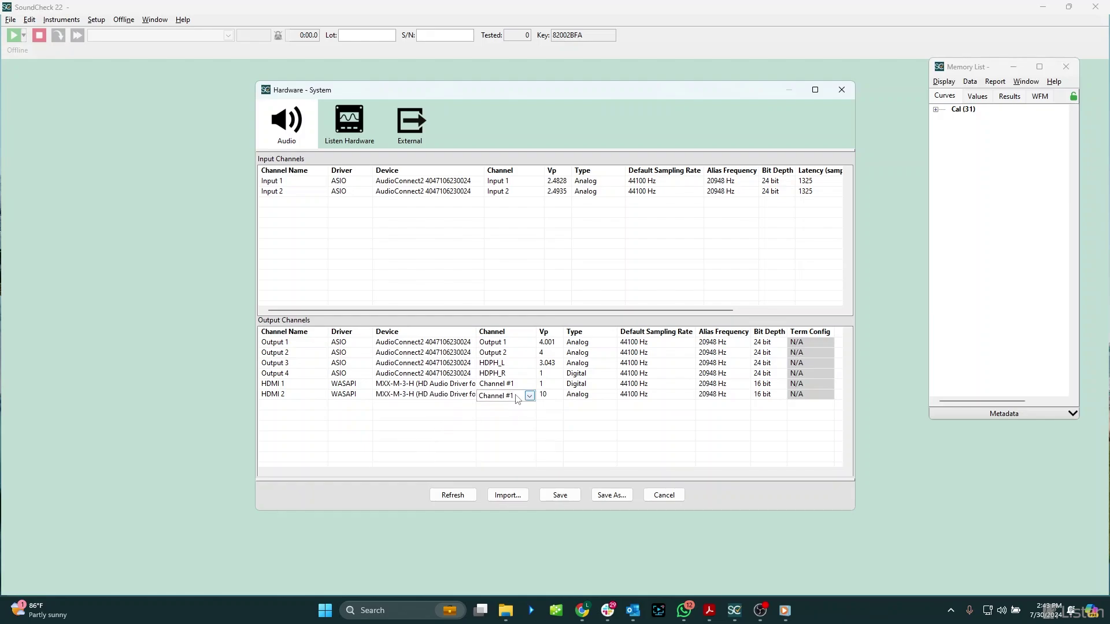
left_click(503, 396)
left_click(508, 428)
left_click(586, 396)
left_click(584, 430)
left_click(637, 397)
left_click(638, 398)
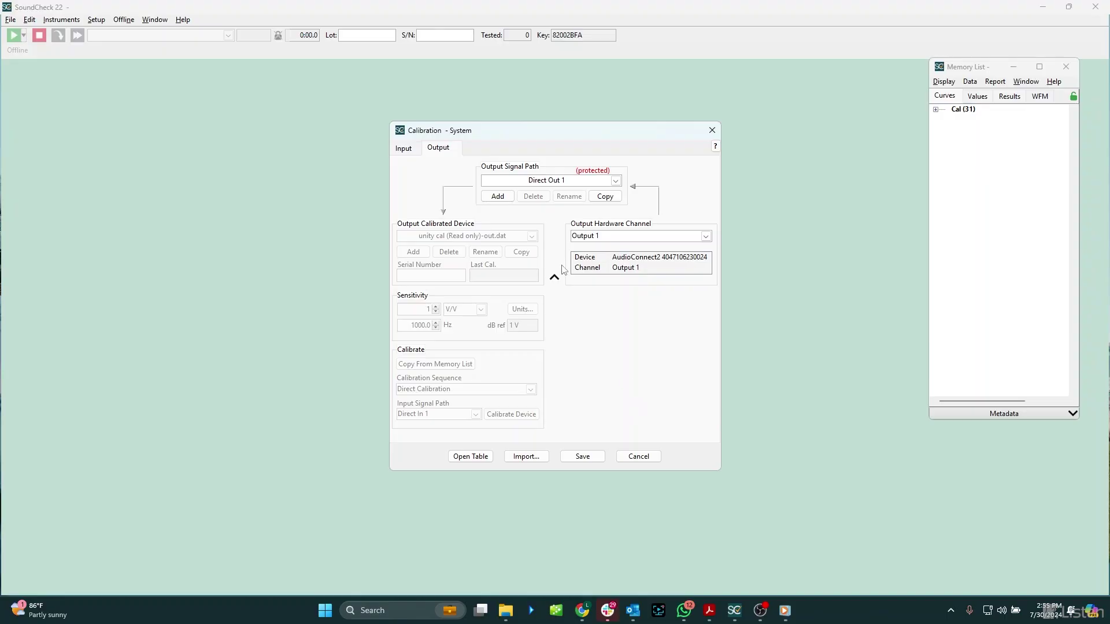
Add output signal path HDMI 1 on its hardware channel, calibrated with Unity Digital Out (AES17).dat
left_click(498, 196)
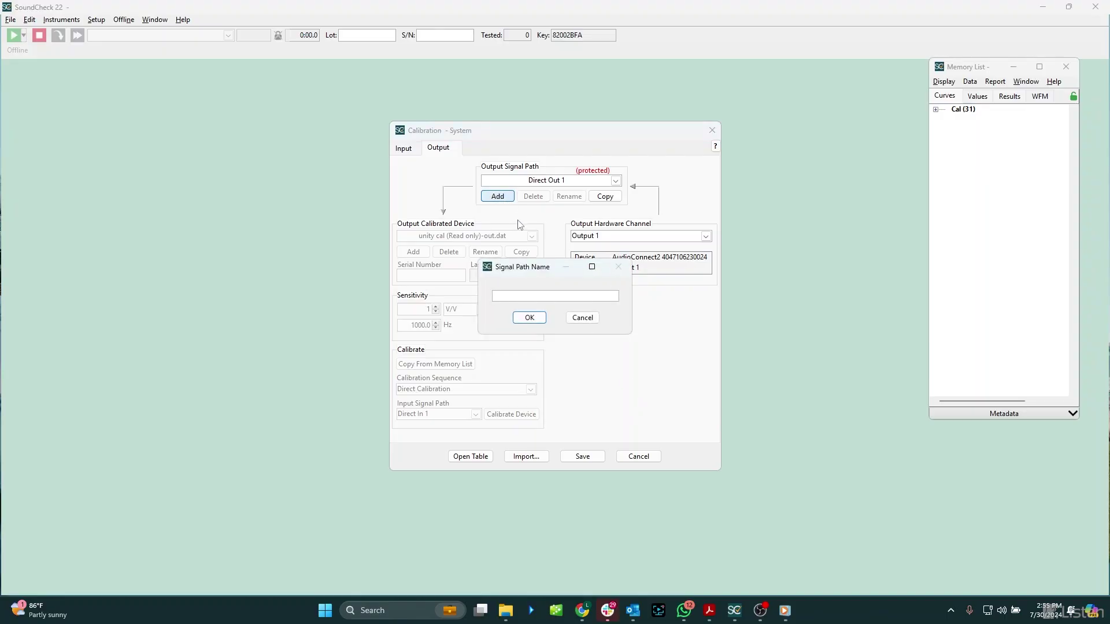
type("HDMI 1")
left_click(530, 317)
left_click(590, 292)
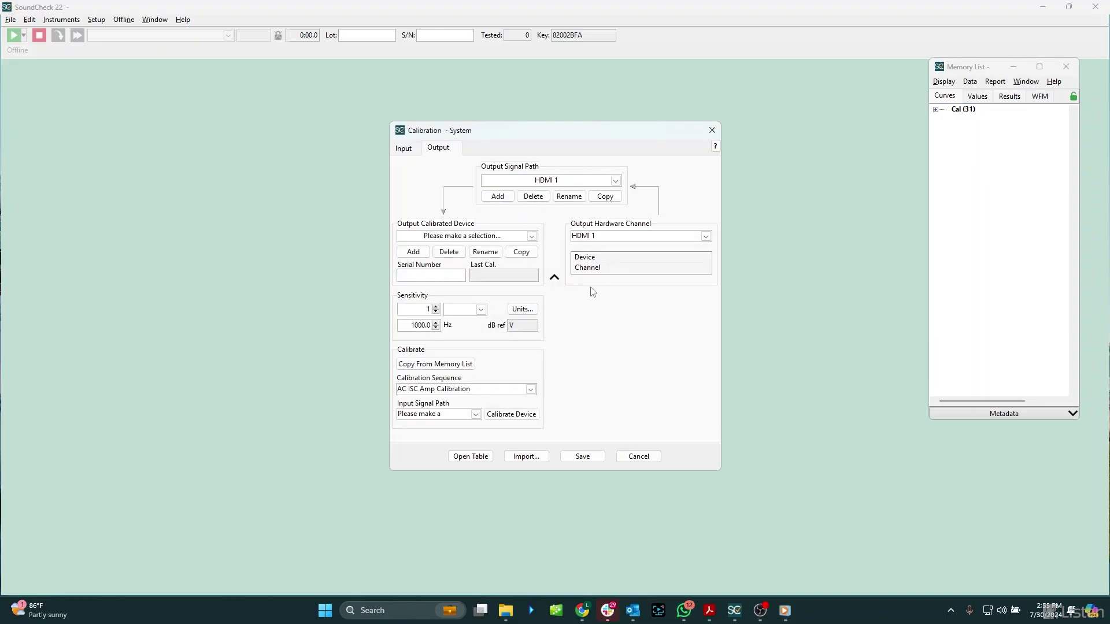
left_click(500, 237)
scroll(499, 490, "down", 2)
left_click(500, 490)
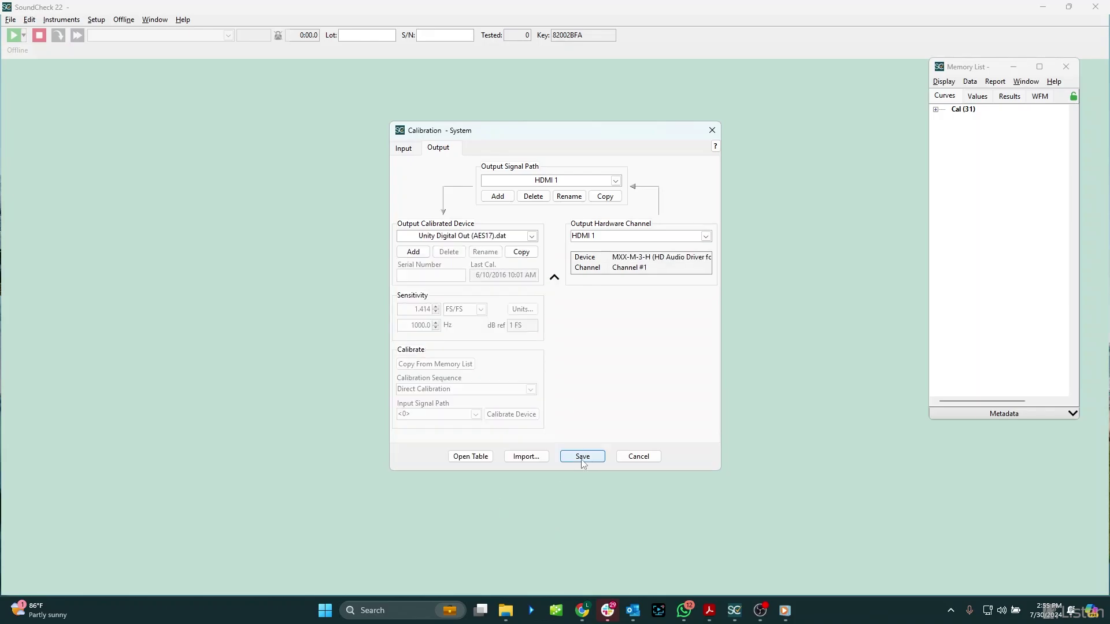
Add output signal path HDMI 2 on its hardware channel, calibrated with Unity Digital Out (AES17).dat
left_click(507, 201)
type("HDMI 2")
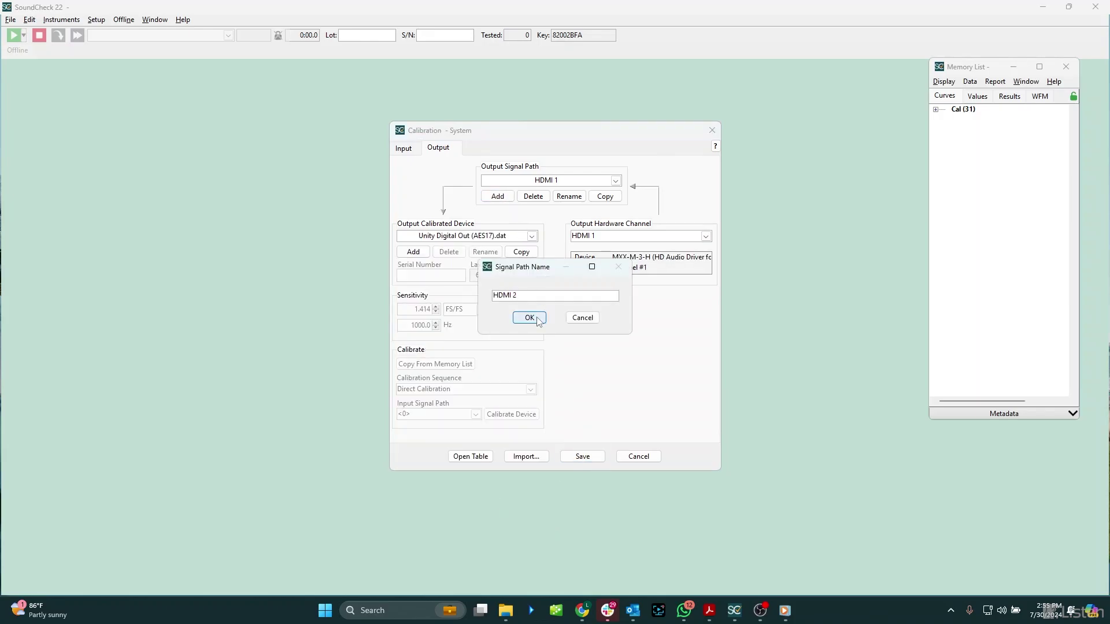
left_click(530, 317)
left_click(590, 303)
left_click(477, 238)
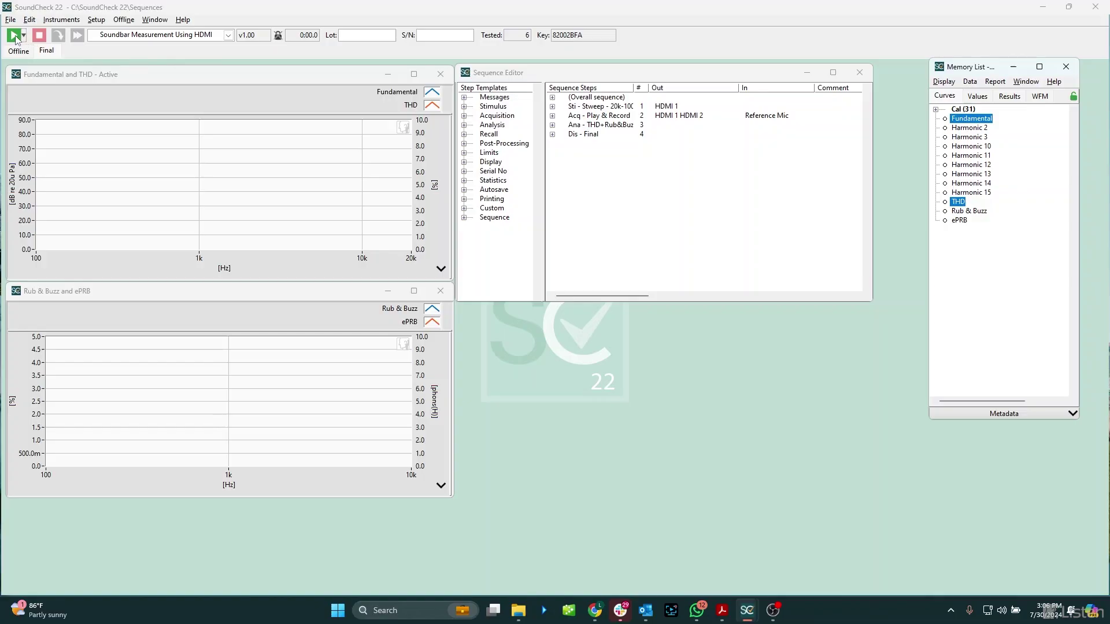
Start the Soundbar Measurement Using HDMI sequence with the green Run button
left_click(14, 36)
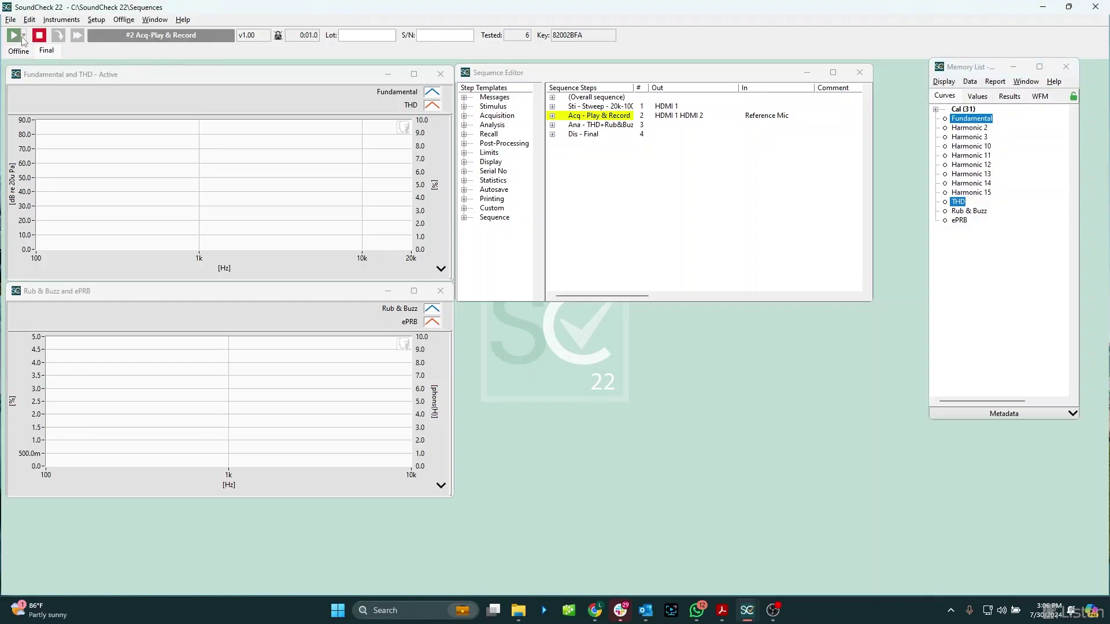